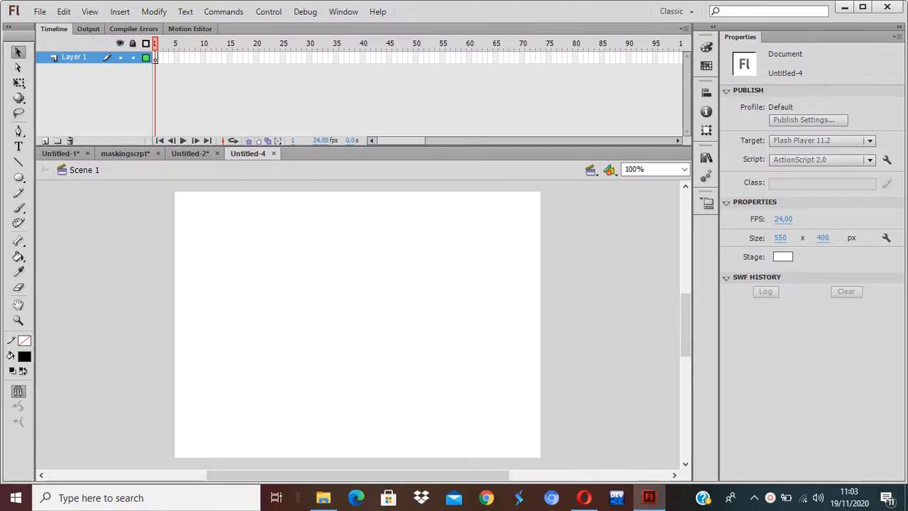
Rename Layer 1 as Background and paste the copied picture onto the stage
double_click(73, 56)
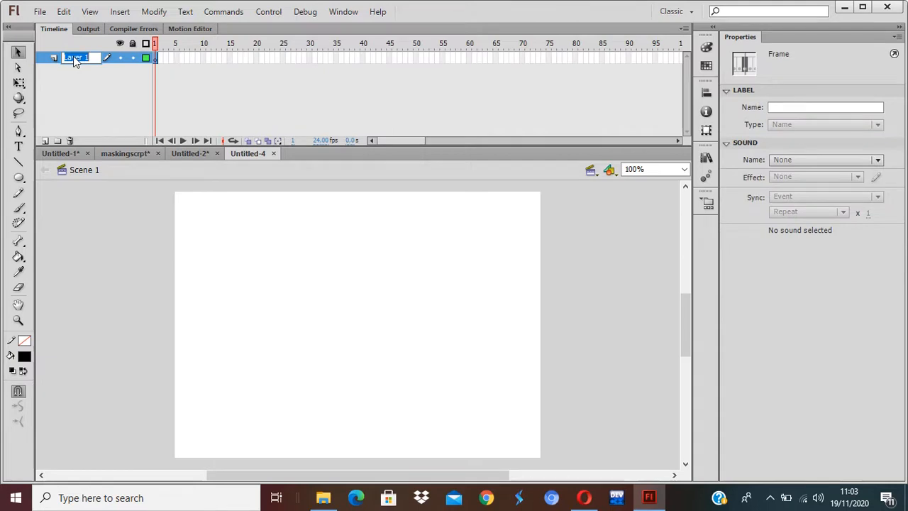
type("Back")
type("ground")
key("Return")
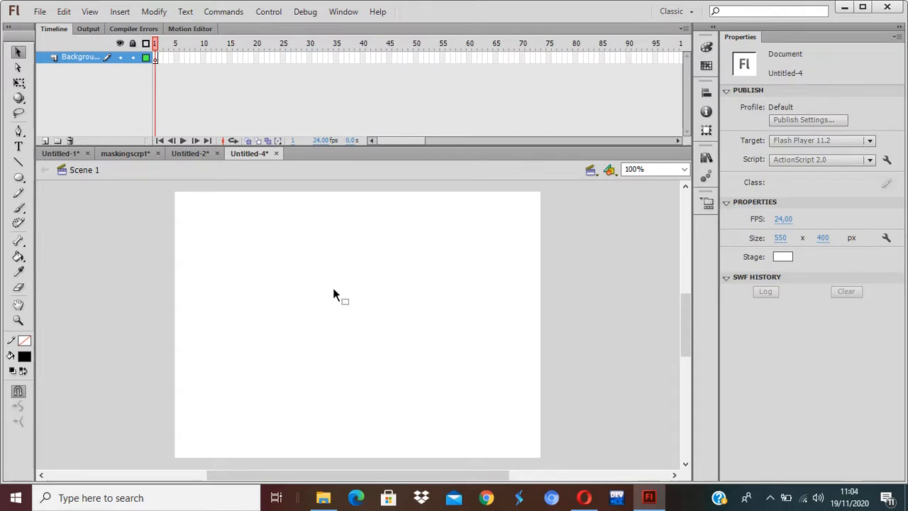
key("ctrl+v")
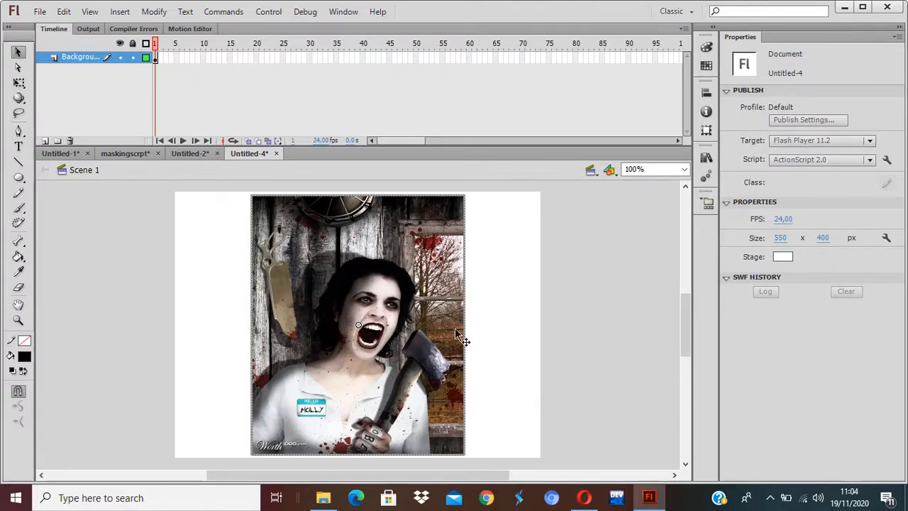
left_click(523, 342)
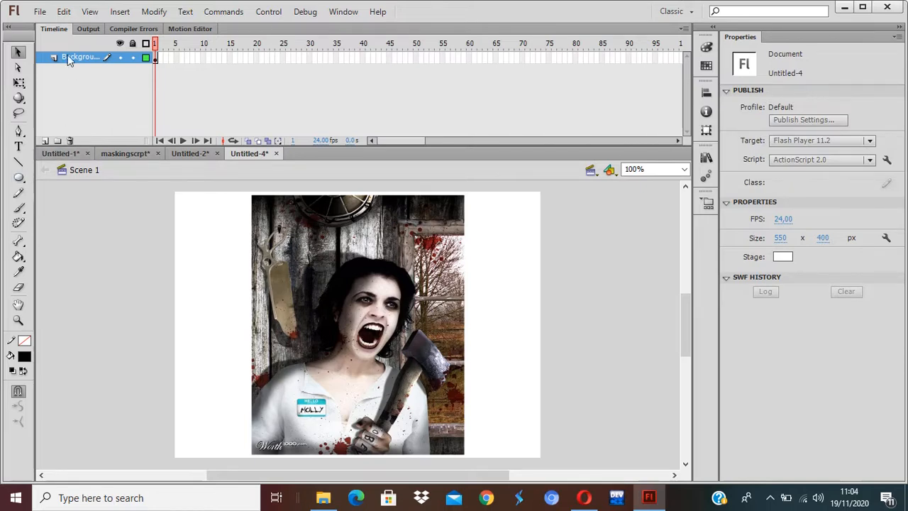
Add a new layer above Background and name it Objek
left_click(44, 142)
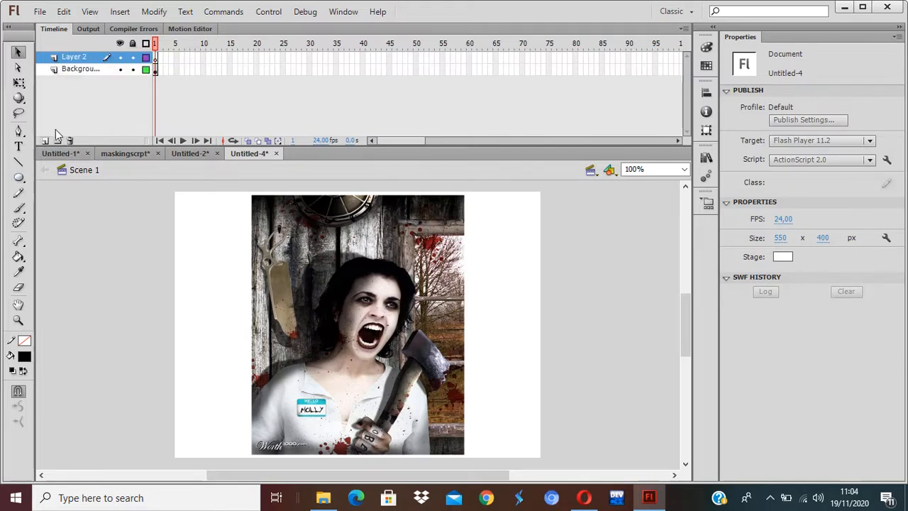
double_click(75, 57)
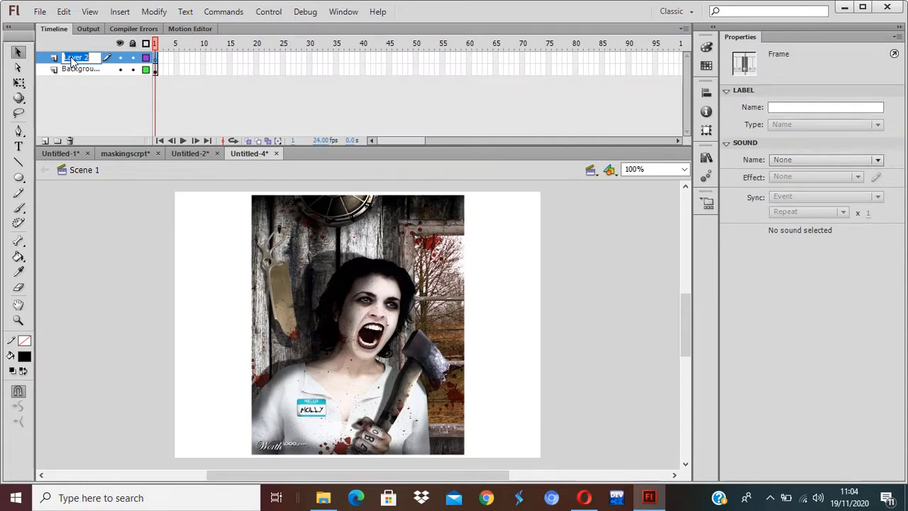
type("Objek")
key("BackSpace")
key("BackSpace")
key("BackSpace")
type("jek")
key("Return")
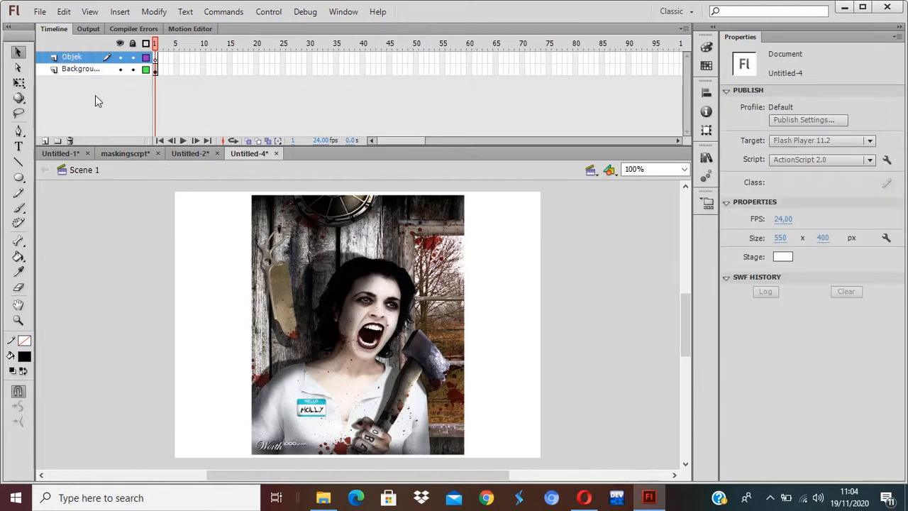
Draw a black circle without stroke, about 80 px in diameter, on the Objek layer just outside the stage's upper-left corner
left_click(18, 177)
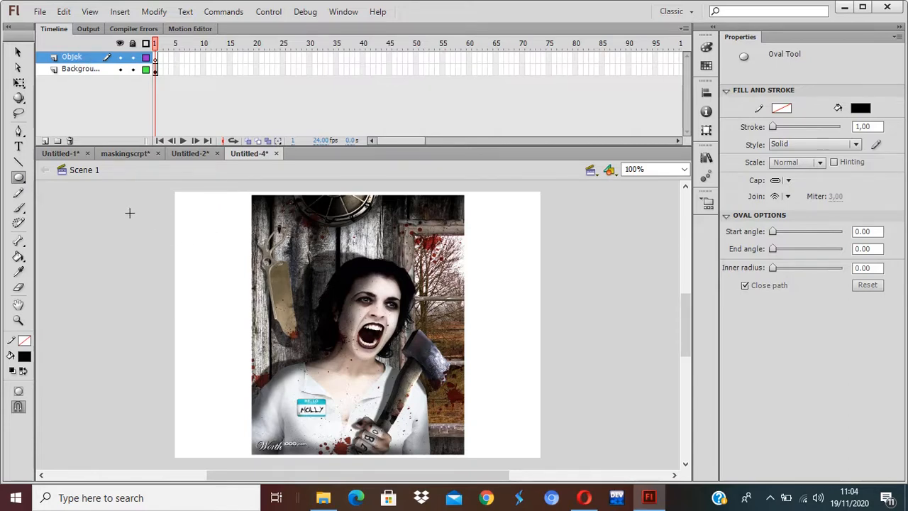
left_click_drag(118, 206, 169, 259)
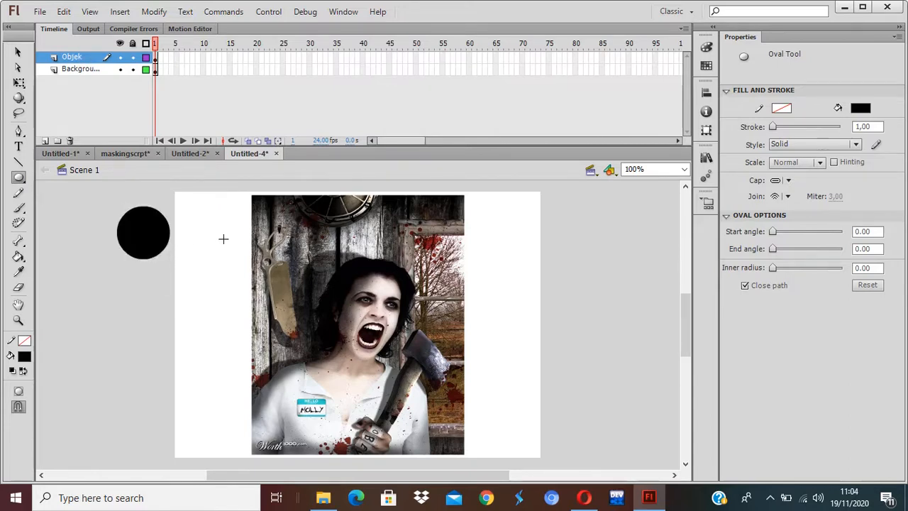
left_click(19, 53)
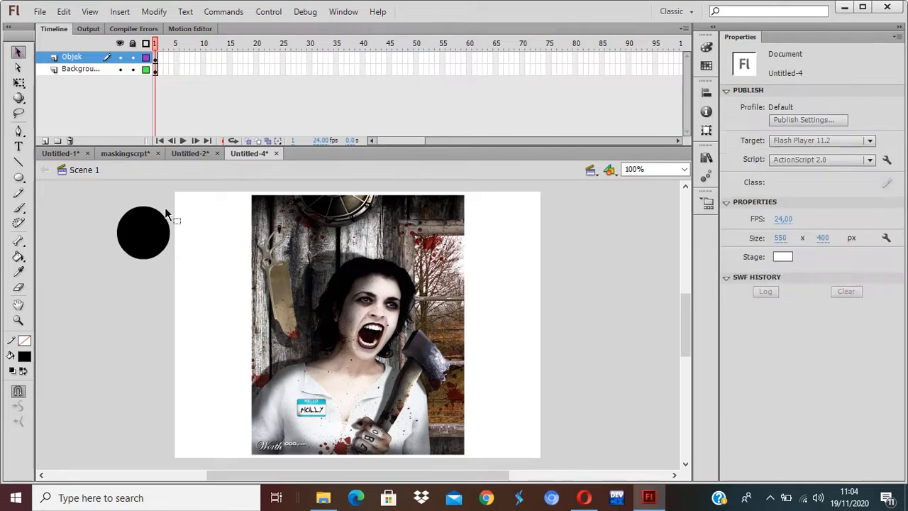
Convert the black circle to a Movie Clip symbol named Symbol 1
left_click(162, 239)
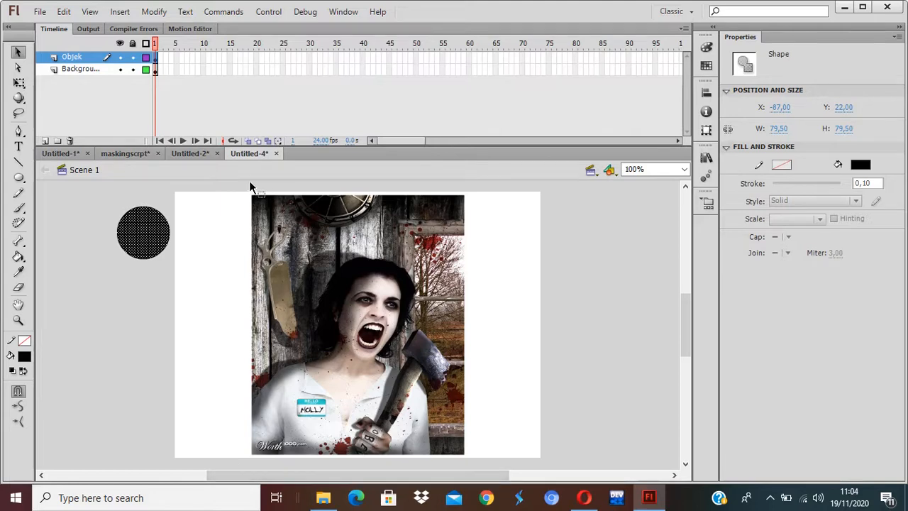
left_click(156, 15)
key("Escape")
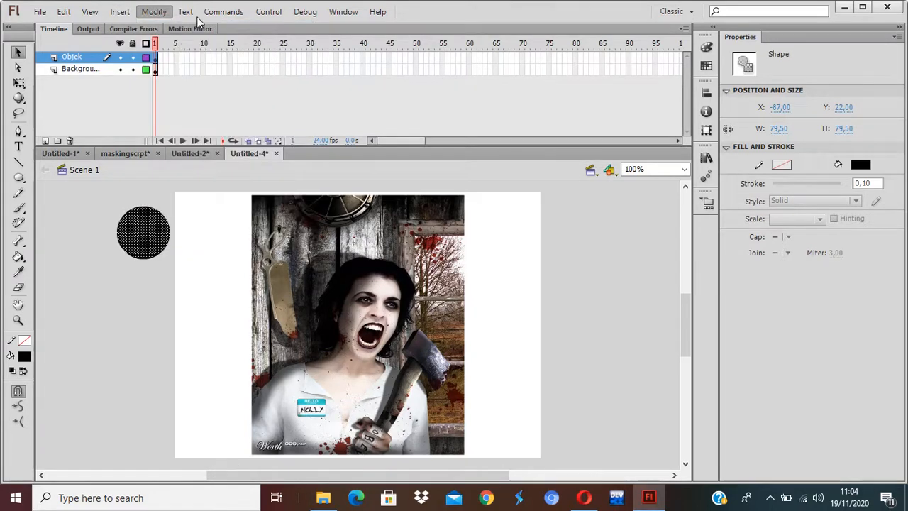
left_click(196, 15)
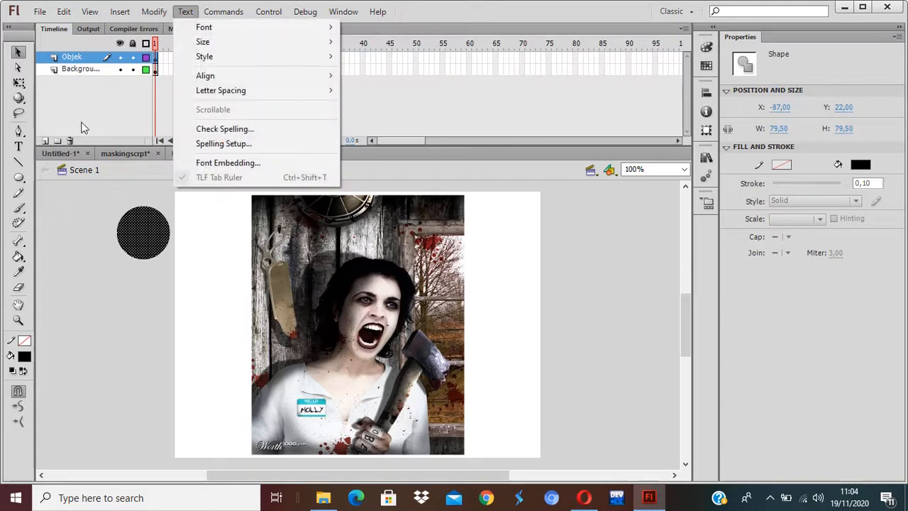
left_click(155, 16)
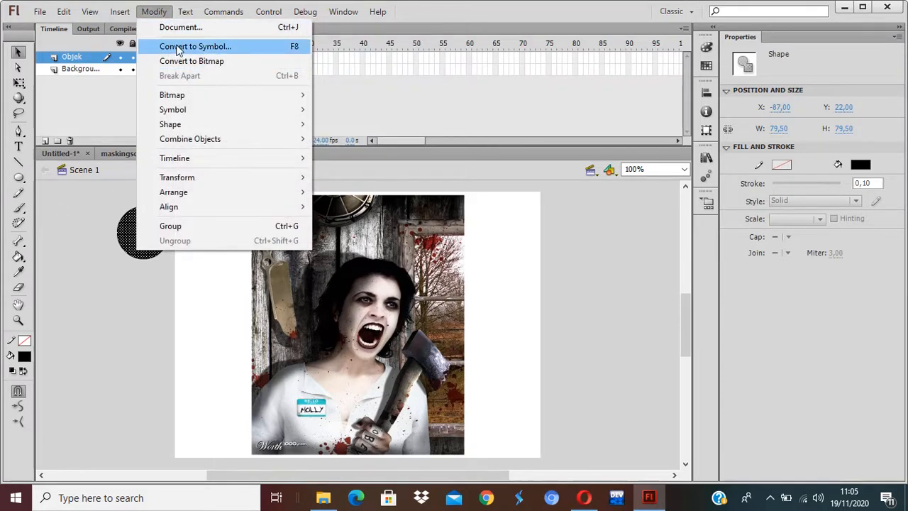
left_click(179, 46)
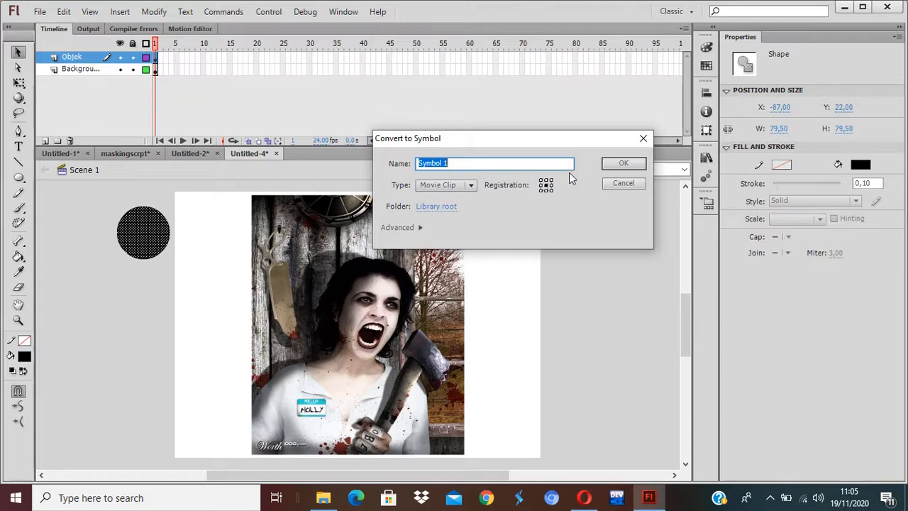
left_click(627, 165)
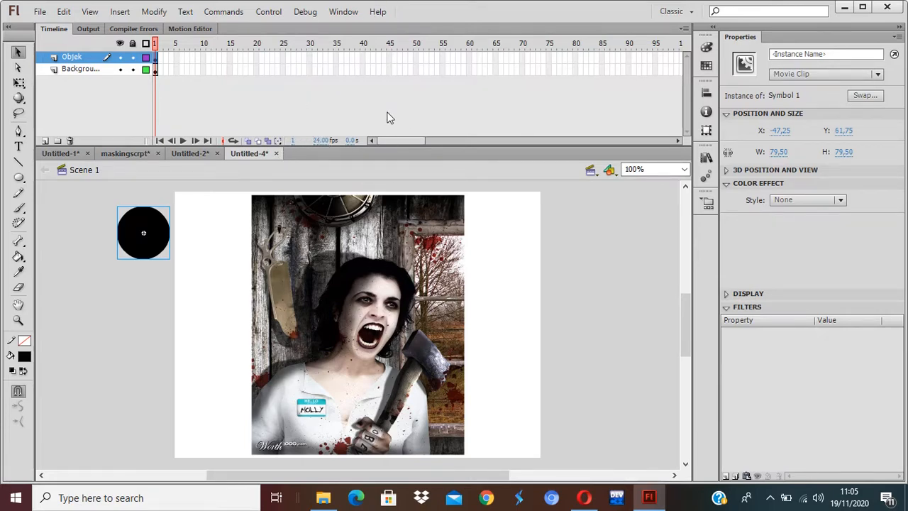
Insert keyframes at frame 40 on both the Objek and Background layers
right_click(362, 58)
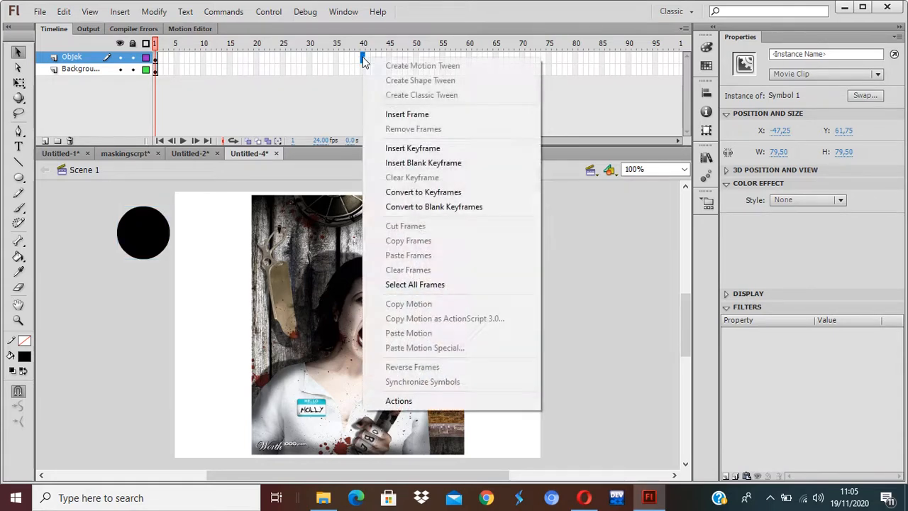
left_click(410, 147)
left_click(362, 69)
right_click(362, 69)
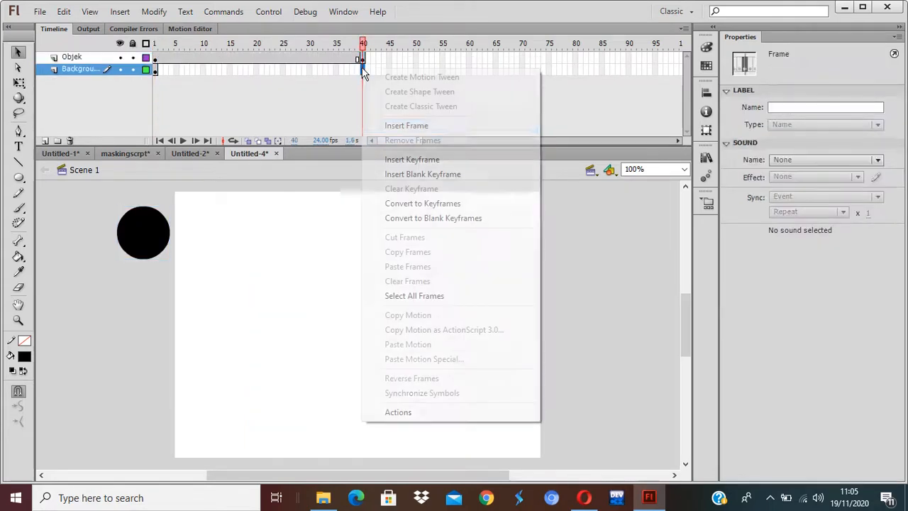
left_click(403, 157)
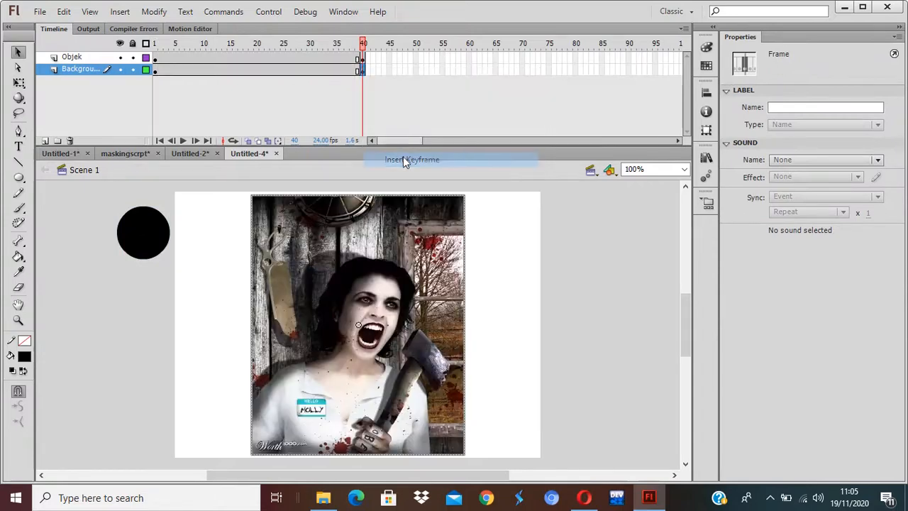
Create a classic tween on the Objek layer and move the circle at frame 40 to about X 499, Y 341
right_click(332, 58)
left_click(376, 91)
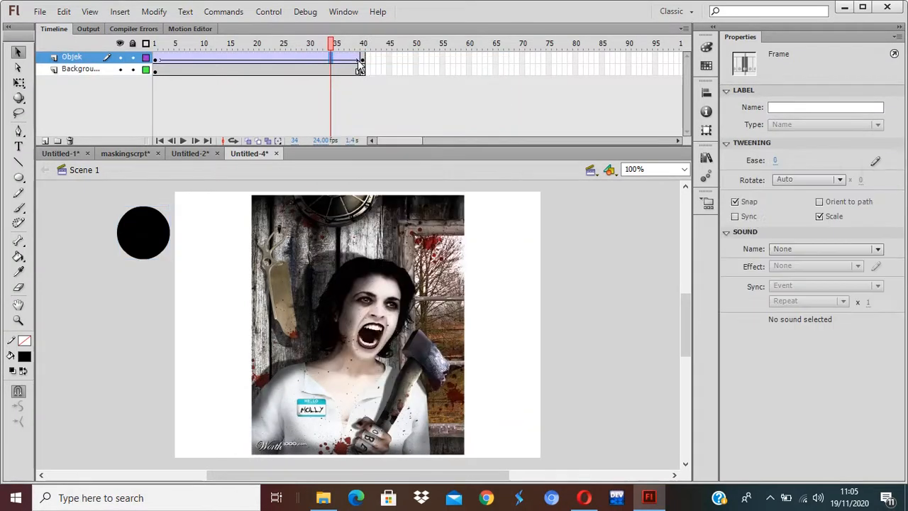
left_click(362, 59)
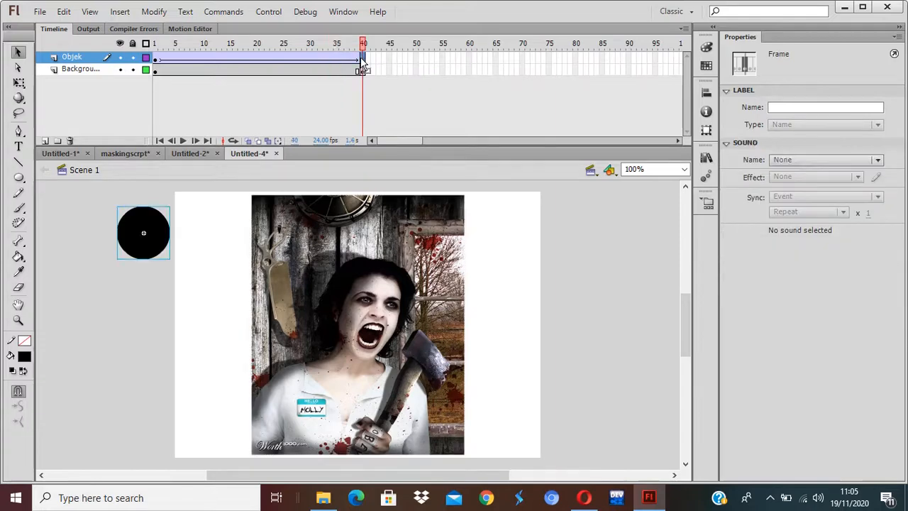
left_click_drag(145, 228, 506, 416)
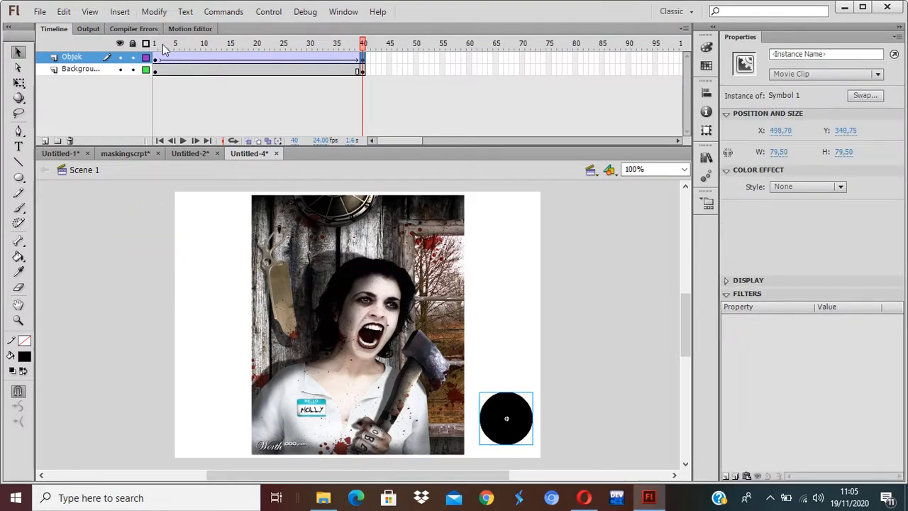
Turn the Objek layer into a mask over Background and test the movie
left_click_drag(167, 51, 380, 76)
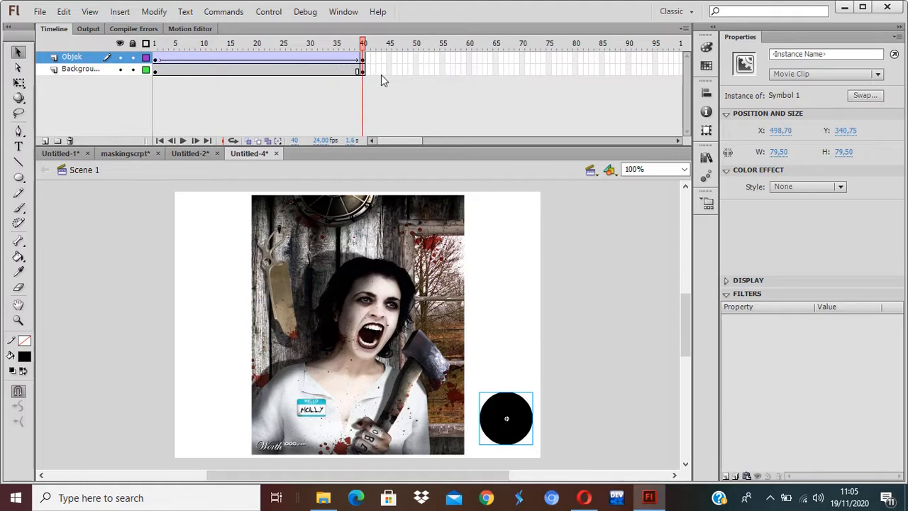
right_click(83, 61)
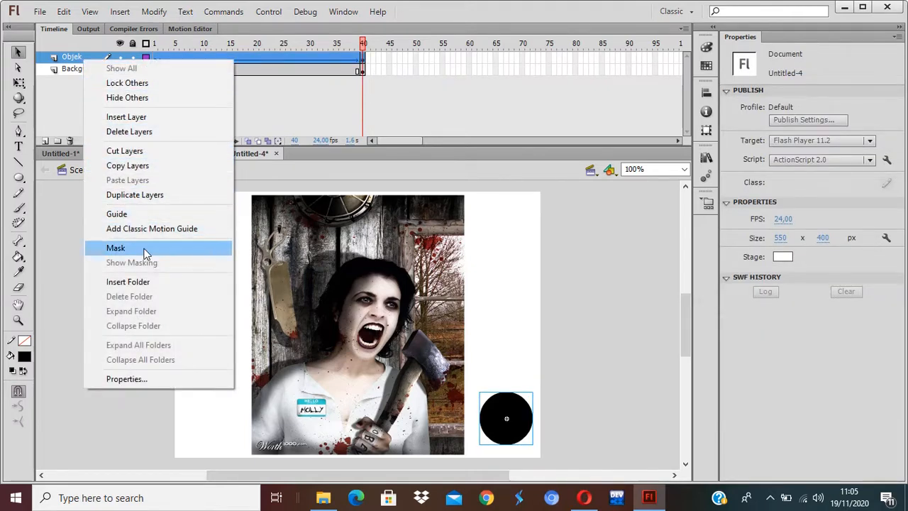
left_click(143, 249)
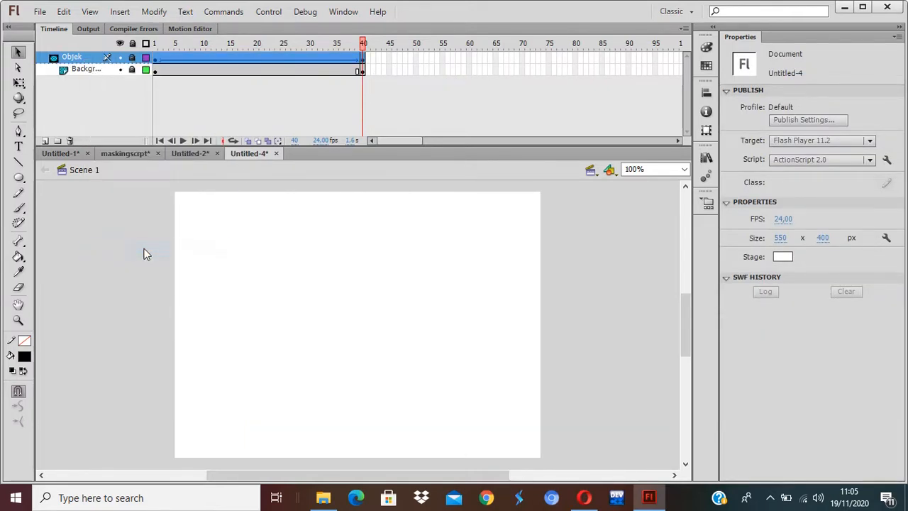
key("ctrl+Return")
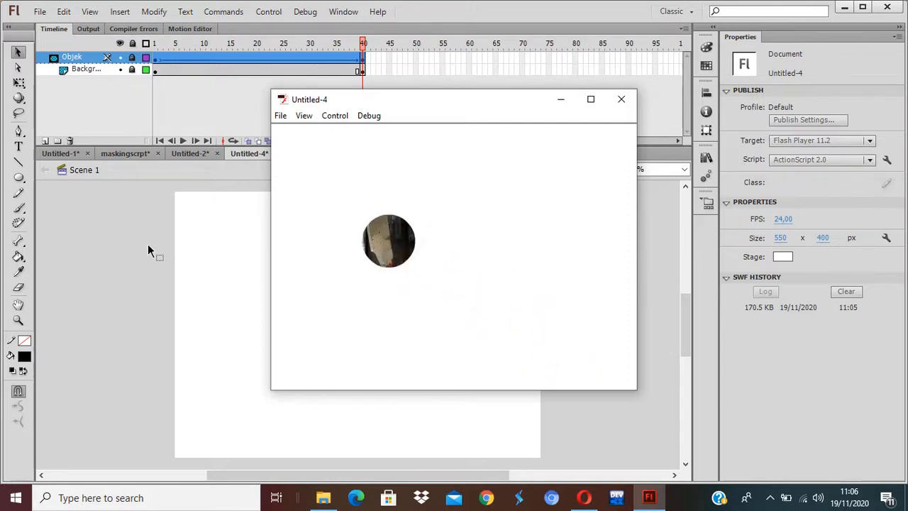
left_click(620, 100)
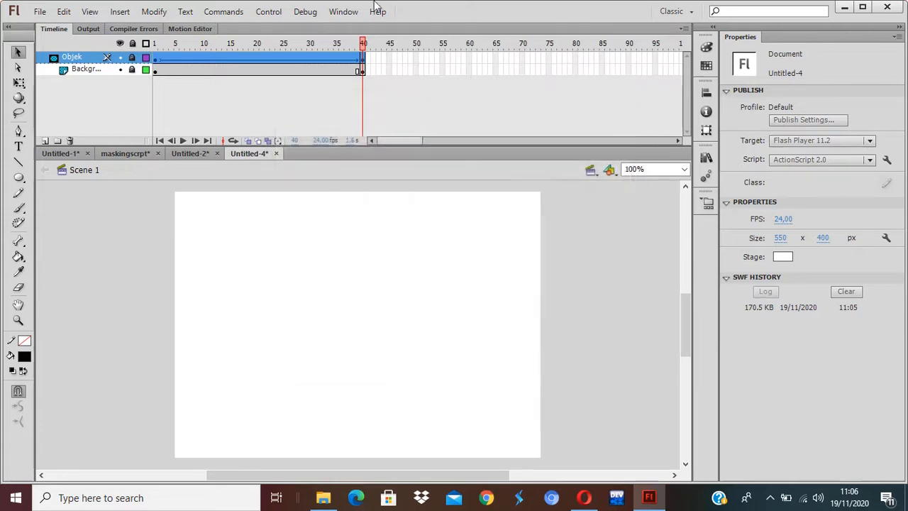
Remove the tween from the Objek layer and delete all frames after frame 1 on both layers
right_click(235, 58)
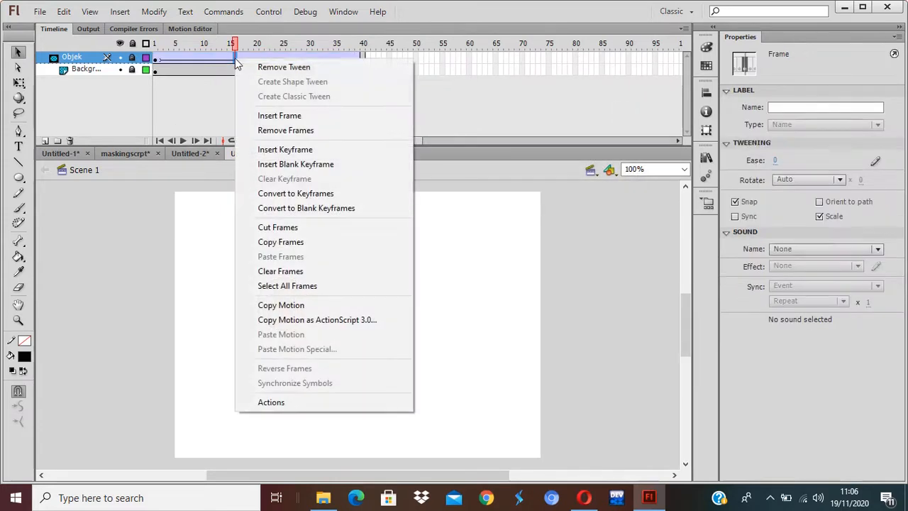
left_click(259, 68)
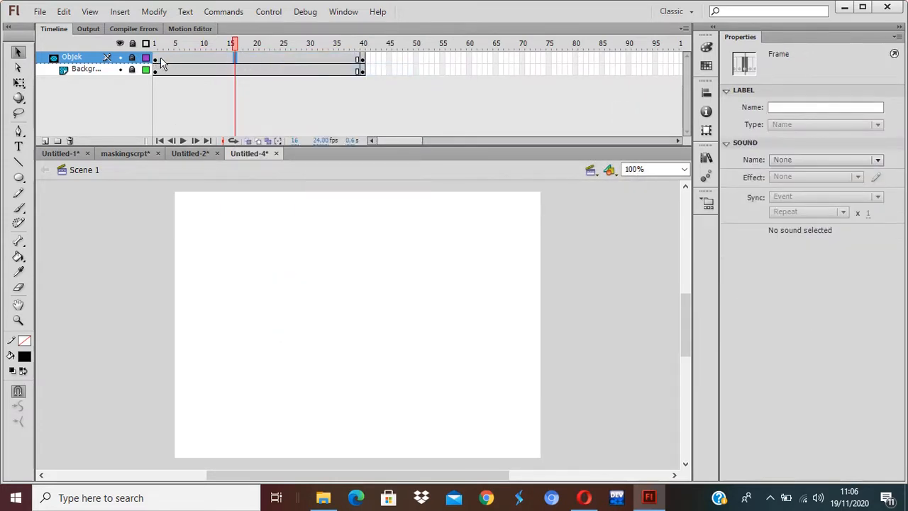
left_click_drag(161, 63, 357, 69)
right_click(344, 71)
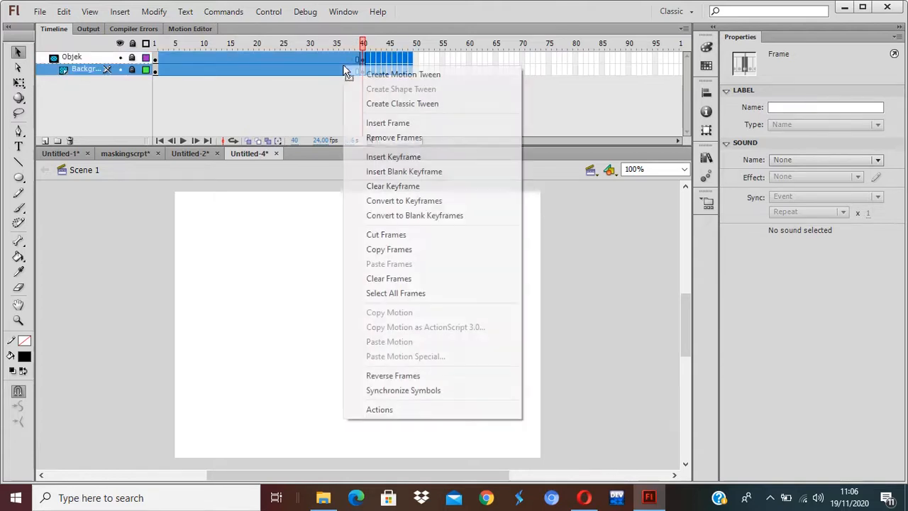
left_click(399, 138)
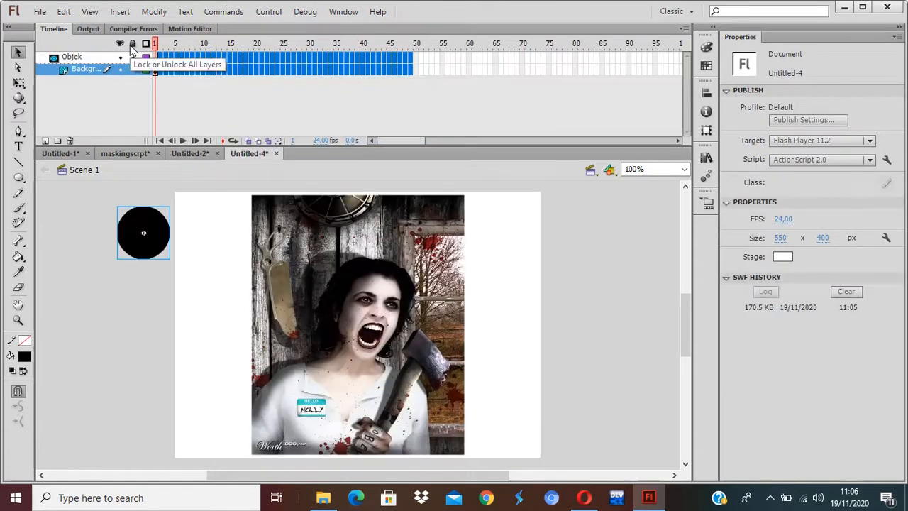
Turn off the mask on the Objek layer and deselect everything
right_click(90, 57)
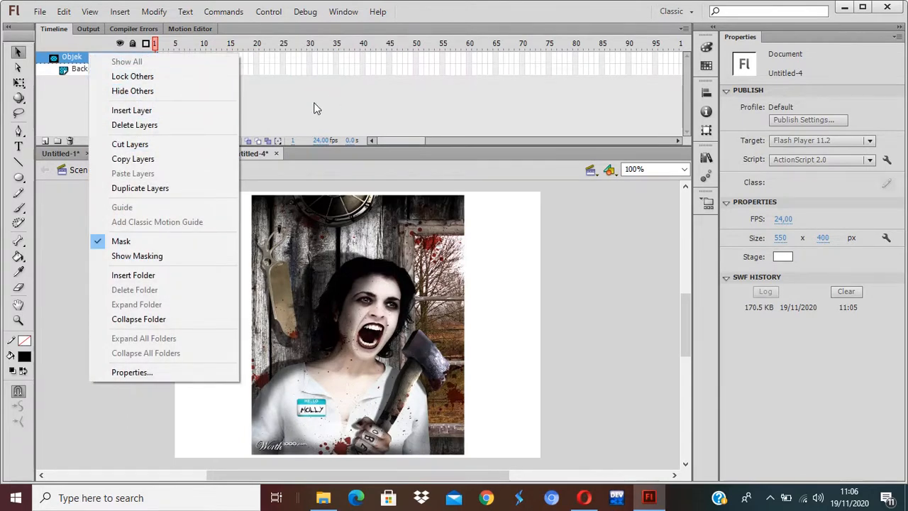
left_click(363, 115)
right_click(80, 60)
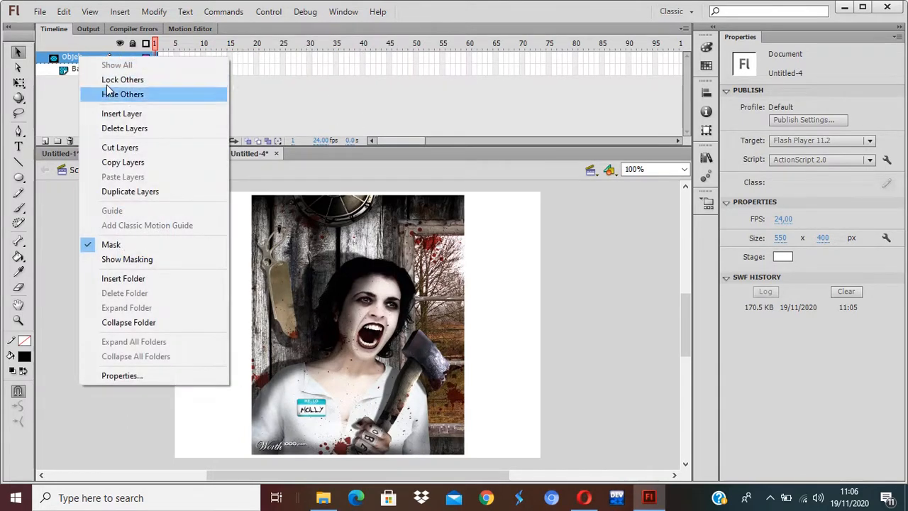
left_click(133, 244)
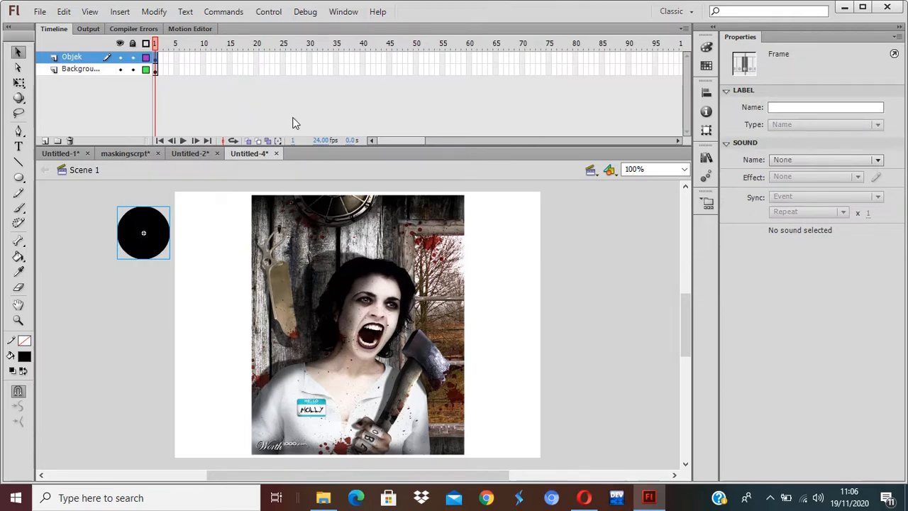
left_click(623, 342)
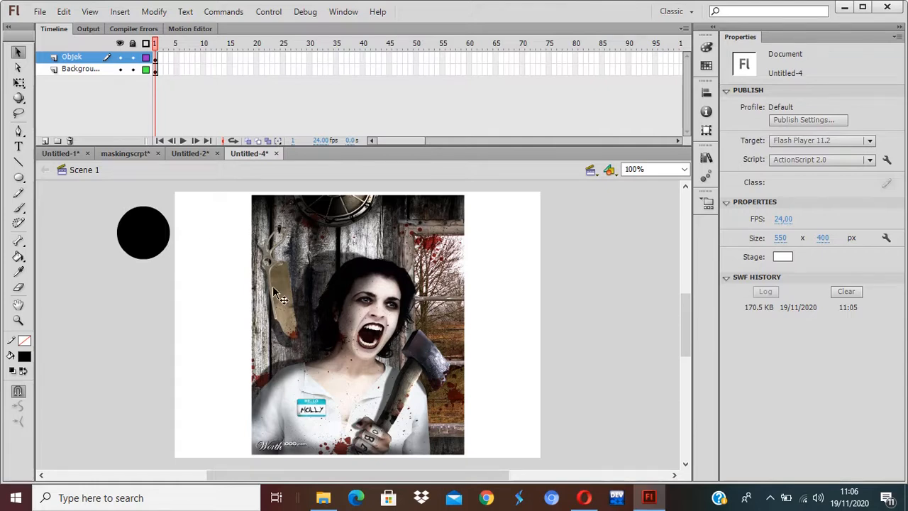
Turn the Objek layer into a mask over Background again and unlock the Objek layer
right_click(78, 61)
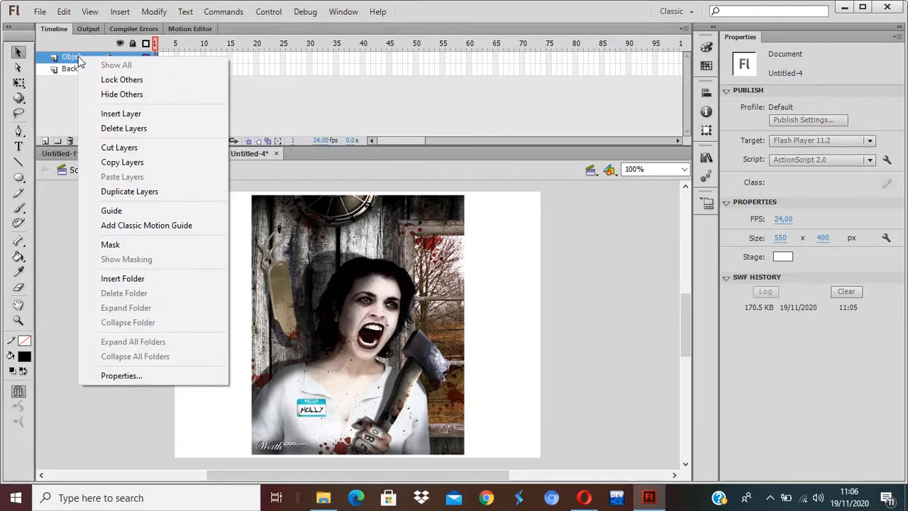
left_click(137, 250)
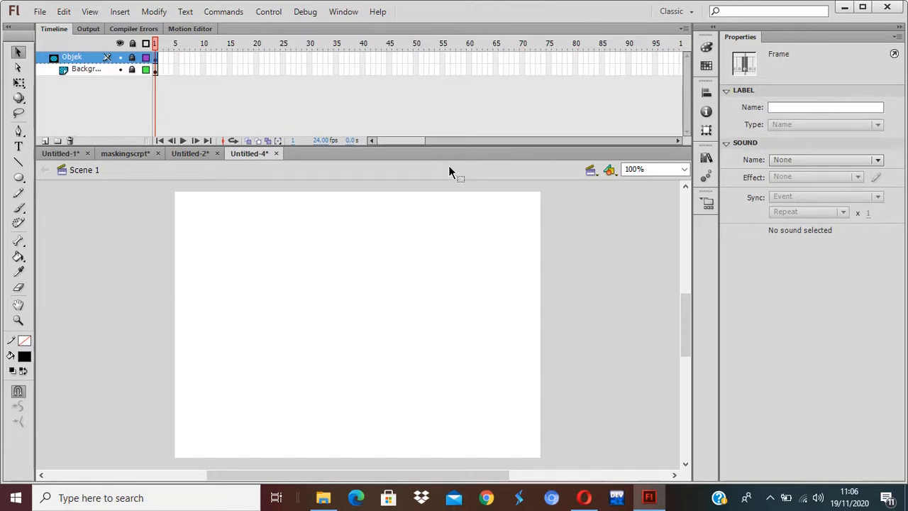
left_click(133, 58)
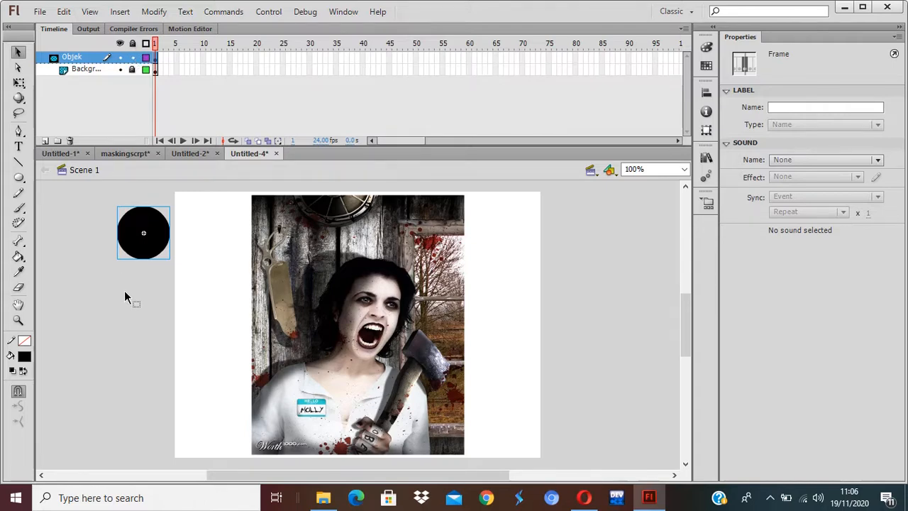
Select the black circle movie clip, open its script for editing and move the Actions window clear of the circle
left_click(120, 287)
left_click(137, 243)
left_click(134, 318)
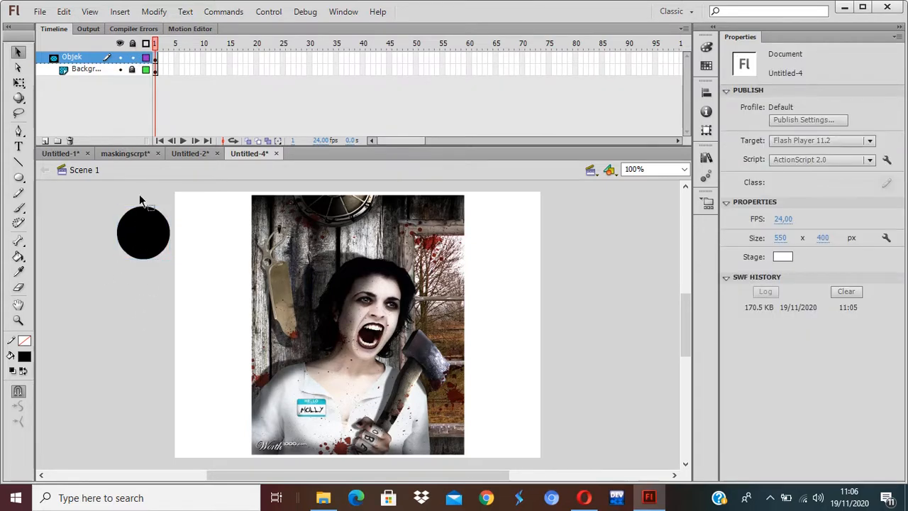
left_click(150, 253)
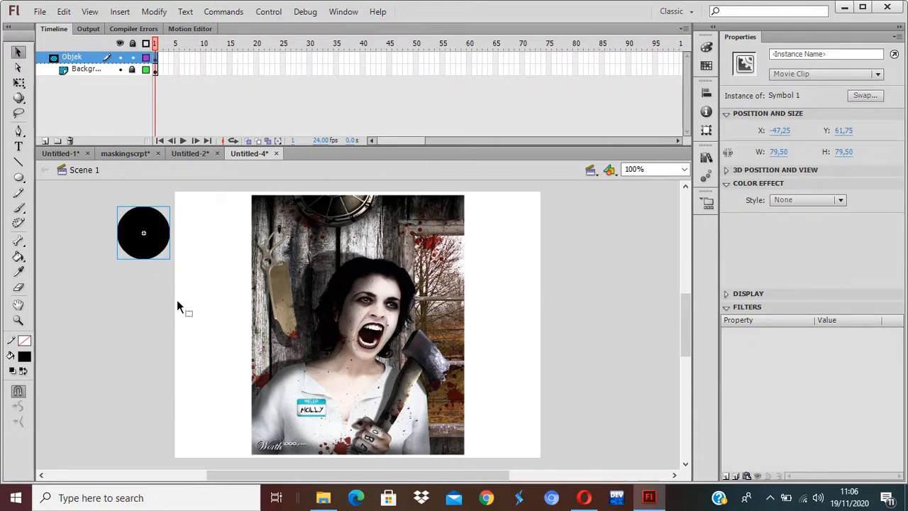
left_click(144, 288)
left_click(139, 244)
left_click(146, 343)
left_click(146, 243)
key("F9")
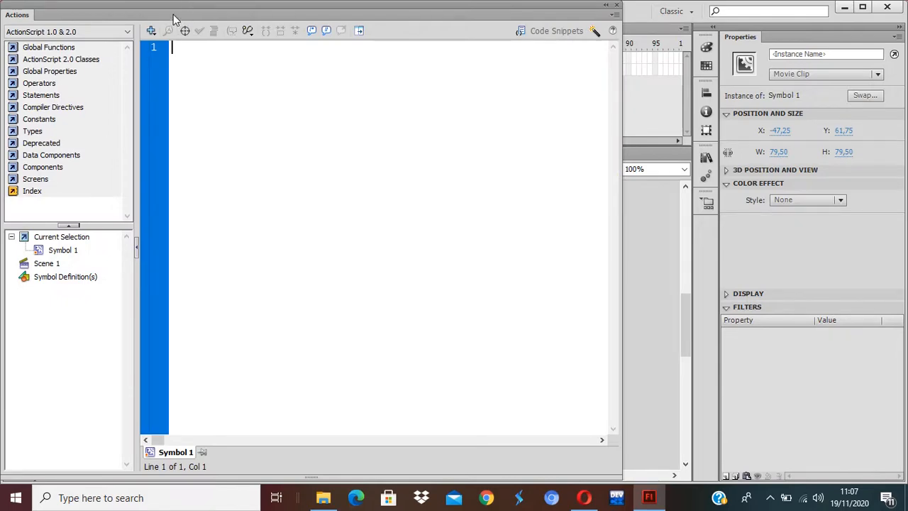
left_click_drag(175, 18, 382, 125)
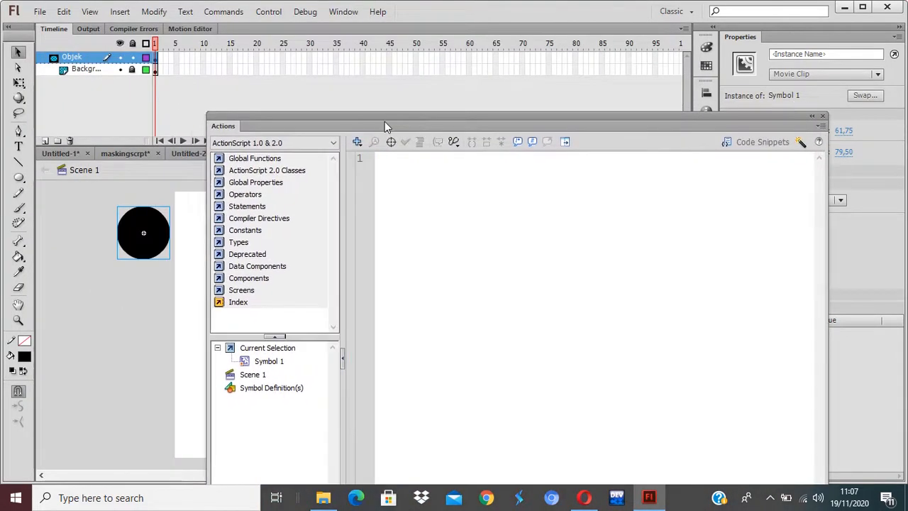
left_click(400, 167)
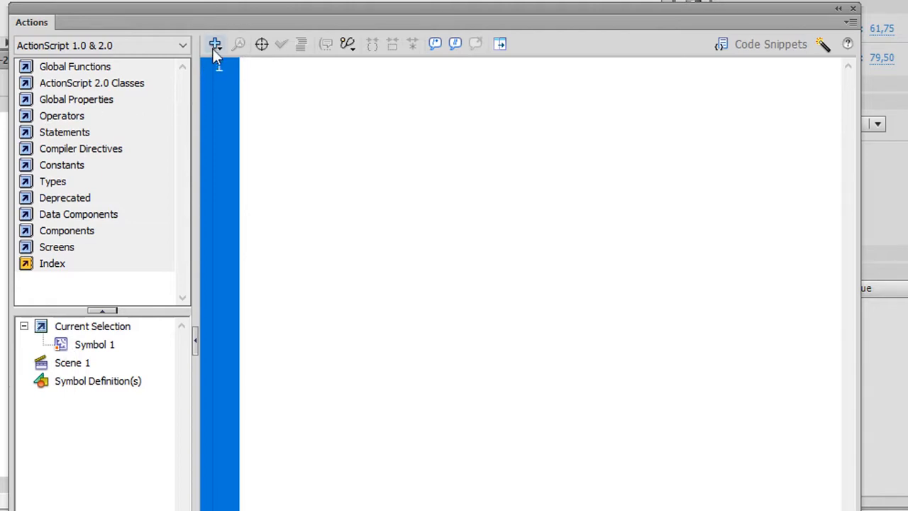
Insert an onClipEvent handler from the Movie Clip Control functions into the circle's script, with enterFrame as its event
left_click(214, 46)
mouse_move(245, 75)
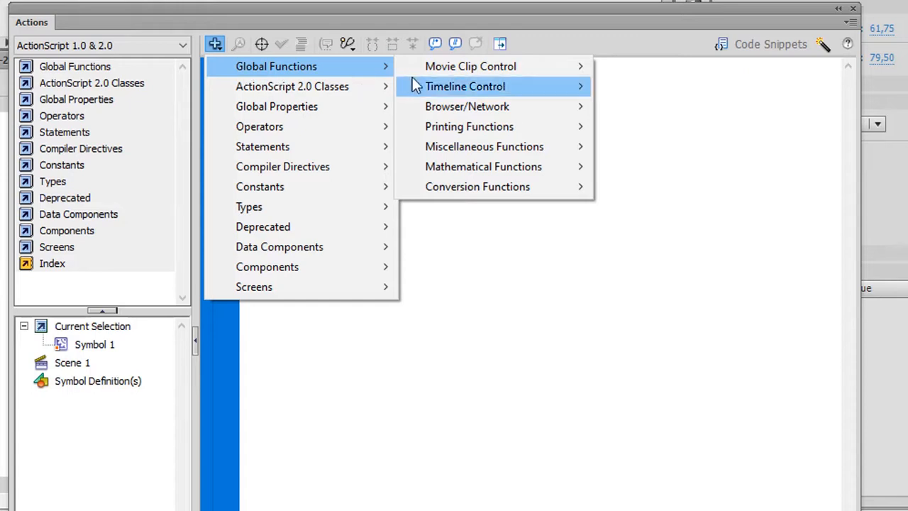
mouse_move(478, 67)
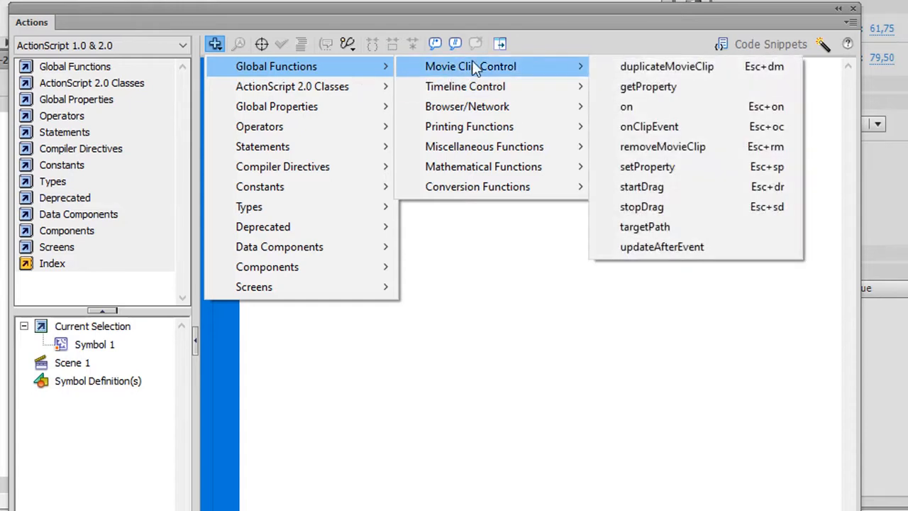
left_click(683, 132)
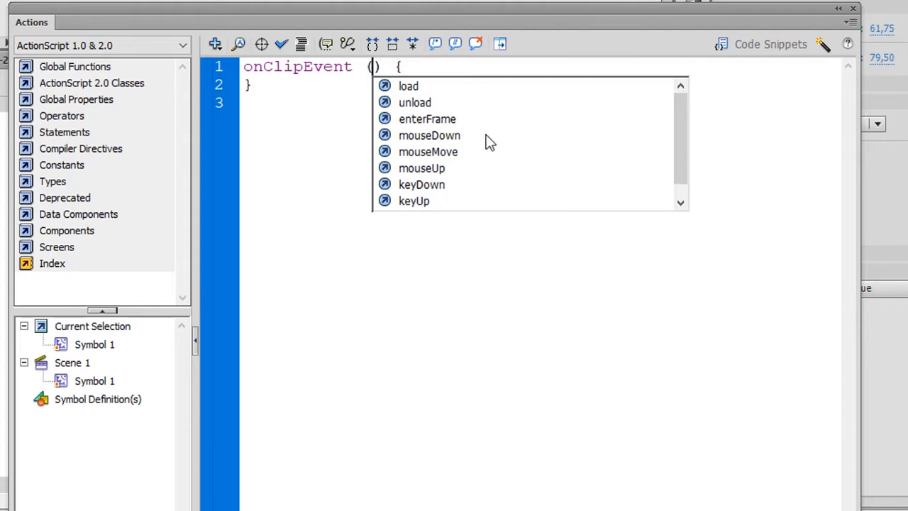
double_click(431, 126)
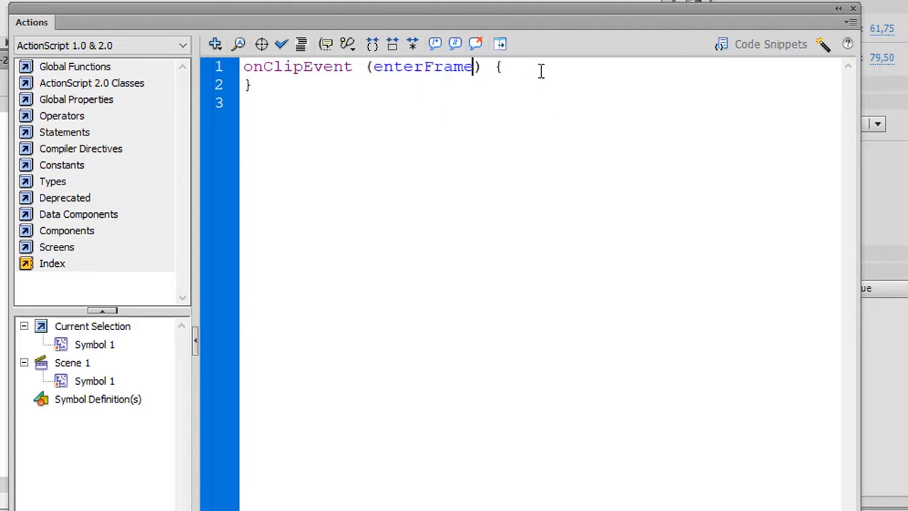
Add the line startDrag(this,true); inside the enterFrame handler and test the movie
key("Return")
type("start")
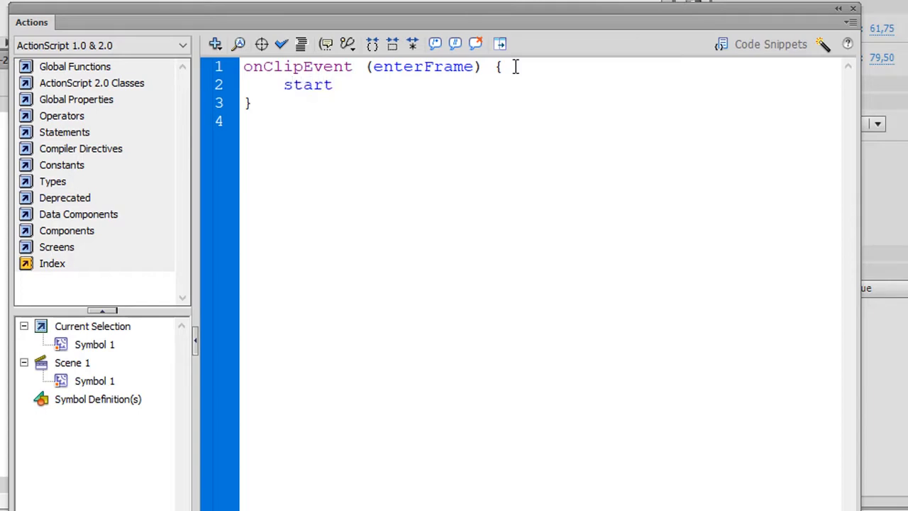
type("Drag(")
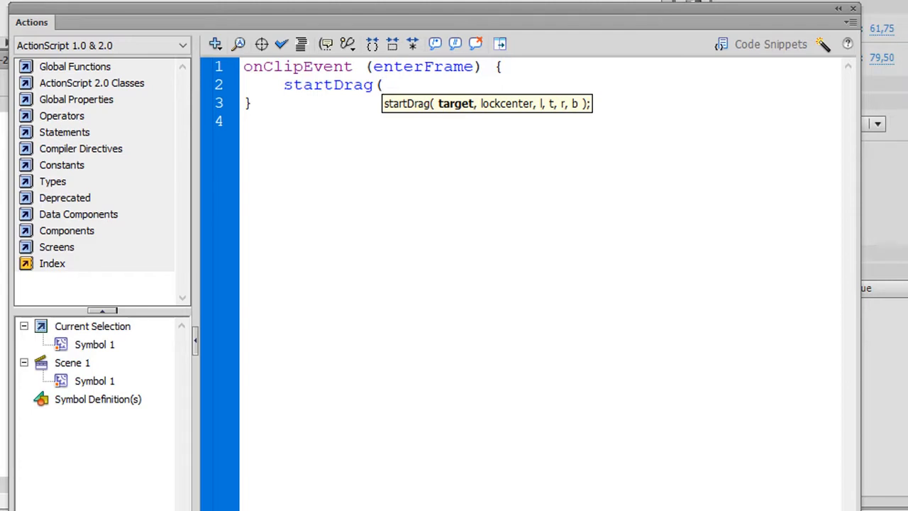
type("this,")
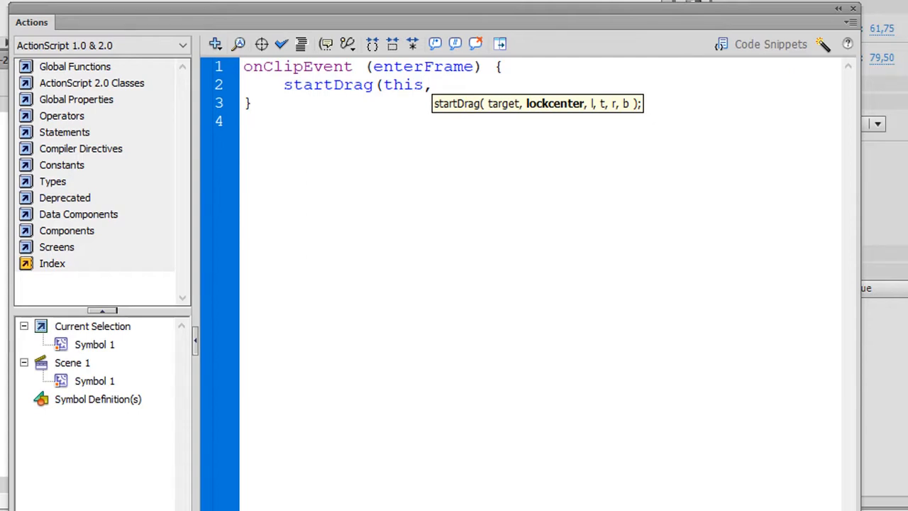
type("true")
type(");")
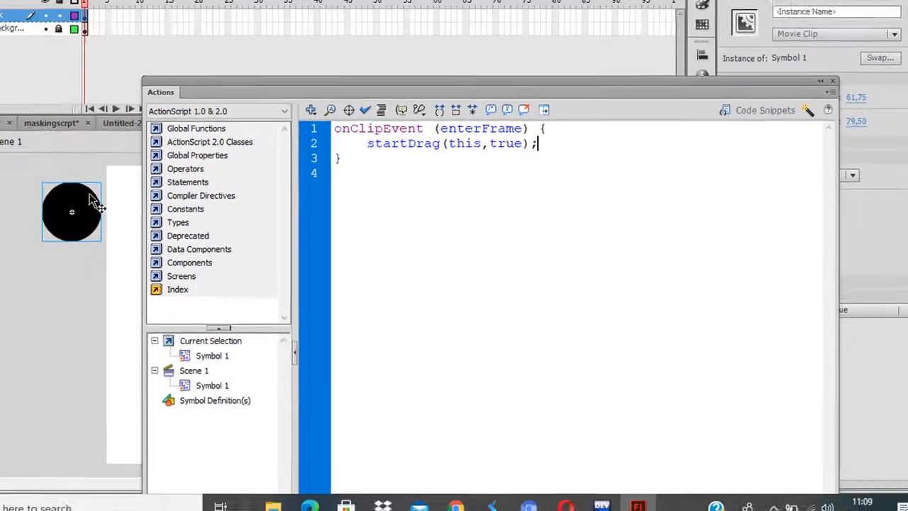
key("ctrl+Return")
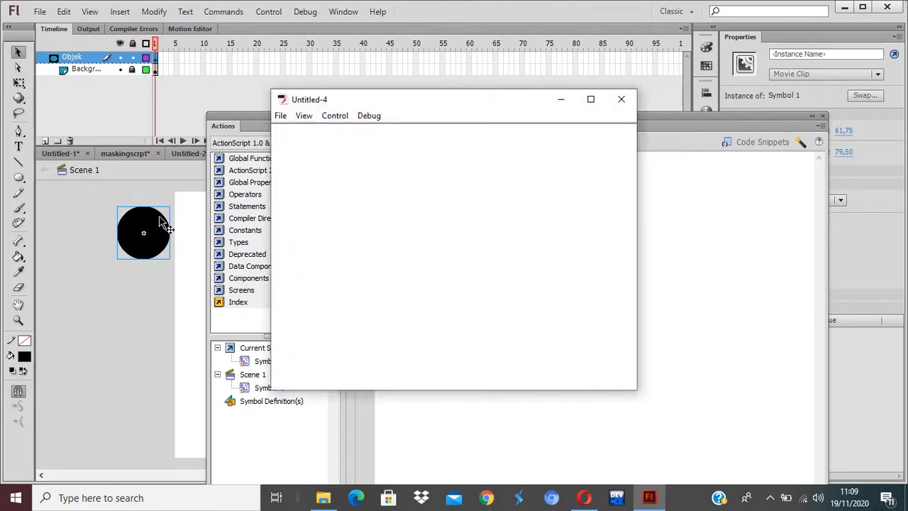